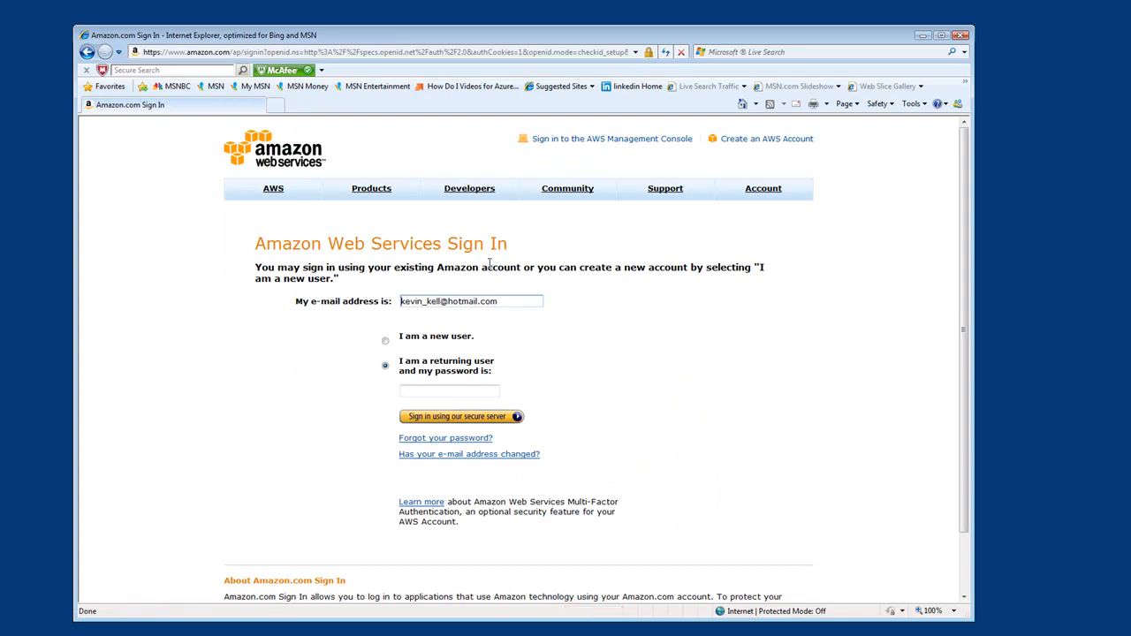
- Sign in to Amazon Web Services as a returning user by entering the account password
click(429, 390)
text(*******)
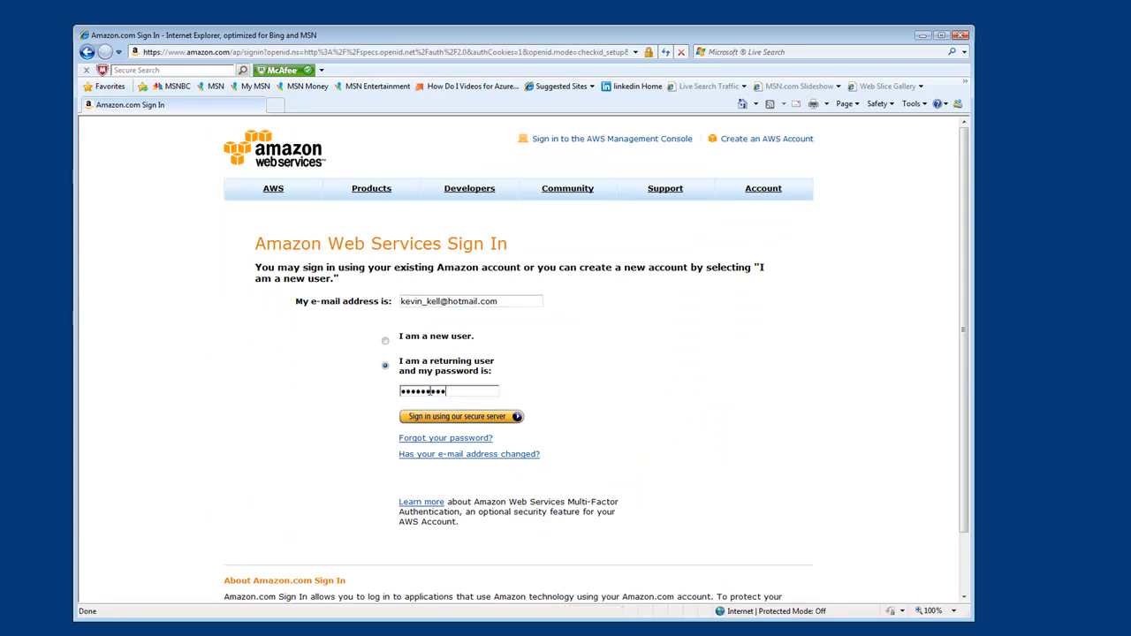
click(460, 420)
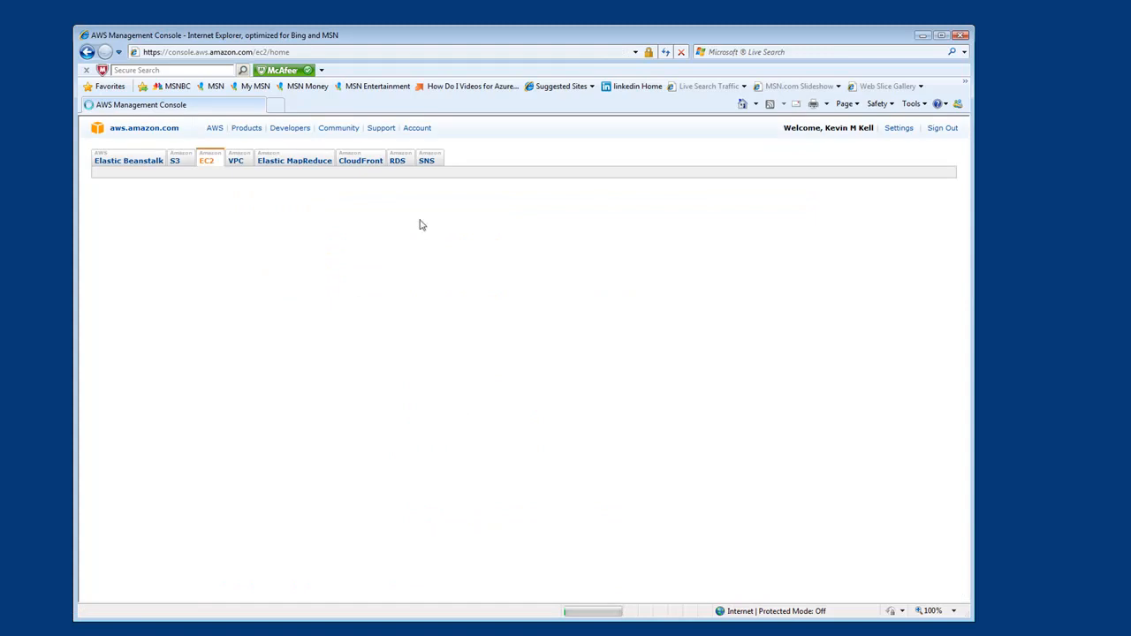
- Start launching a new DB instance in Amazon RDS with the db.m1.small instance class
click(396, 165)
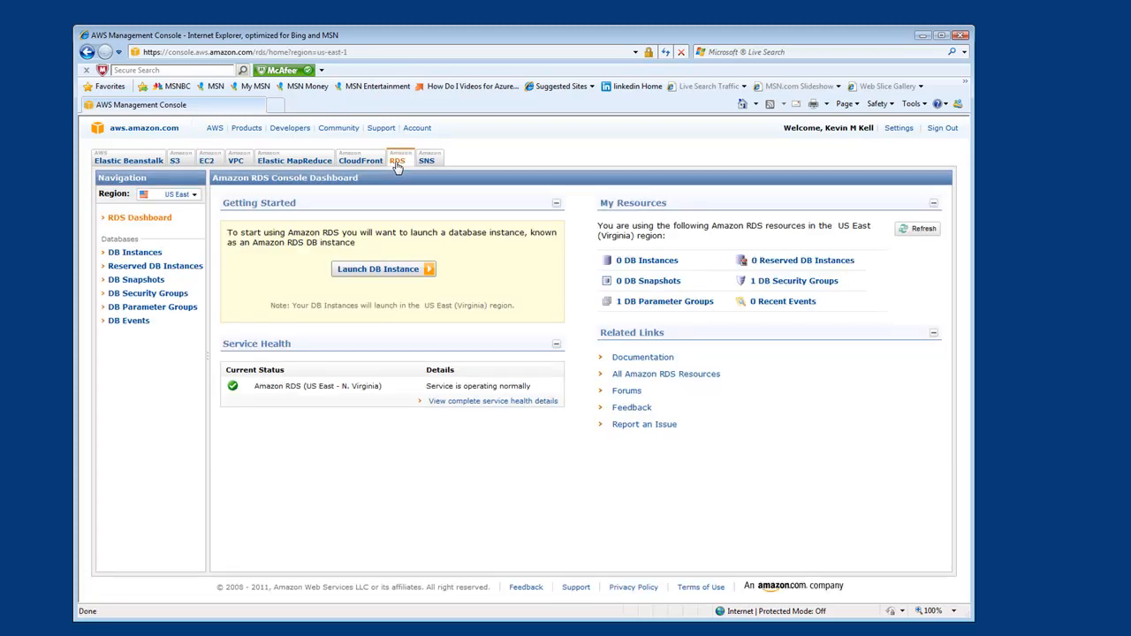
click(402, 275)
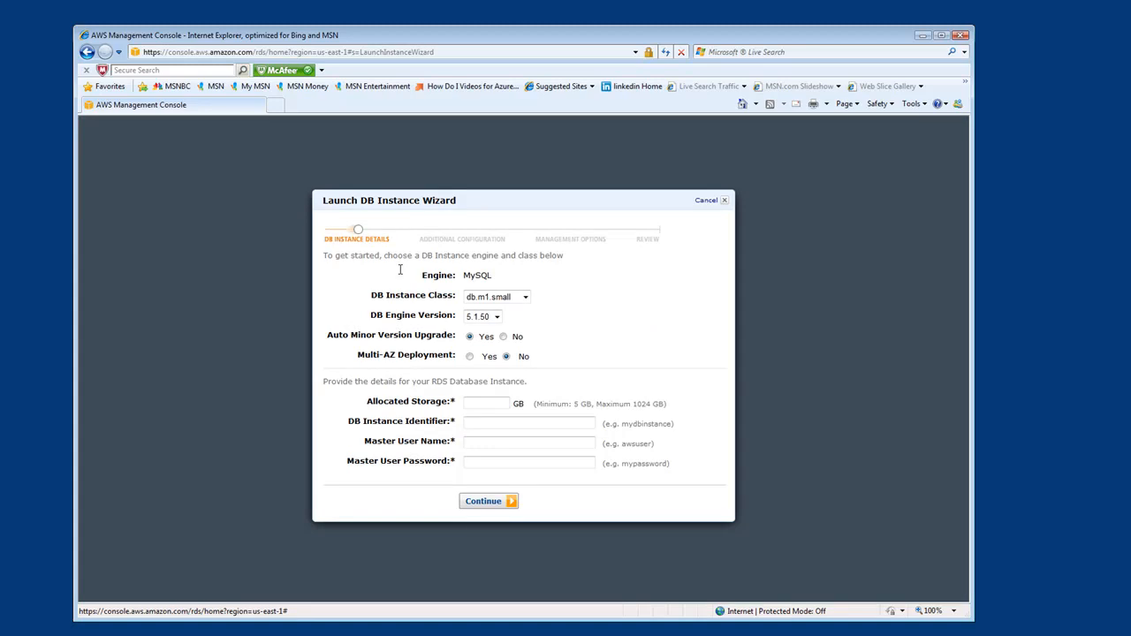
click(525, 299)
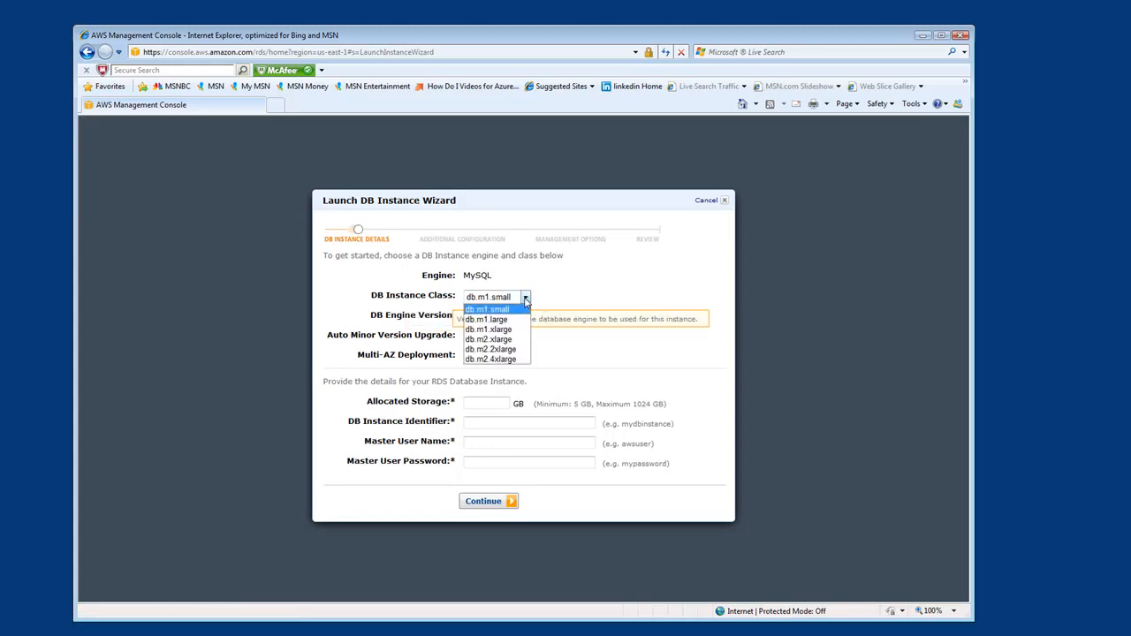
click(506, 310)
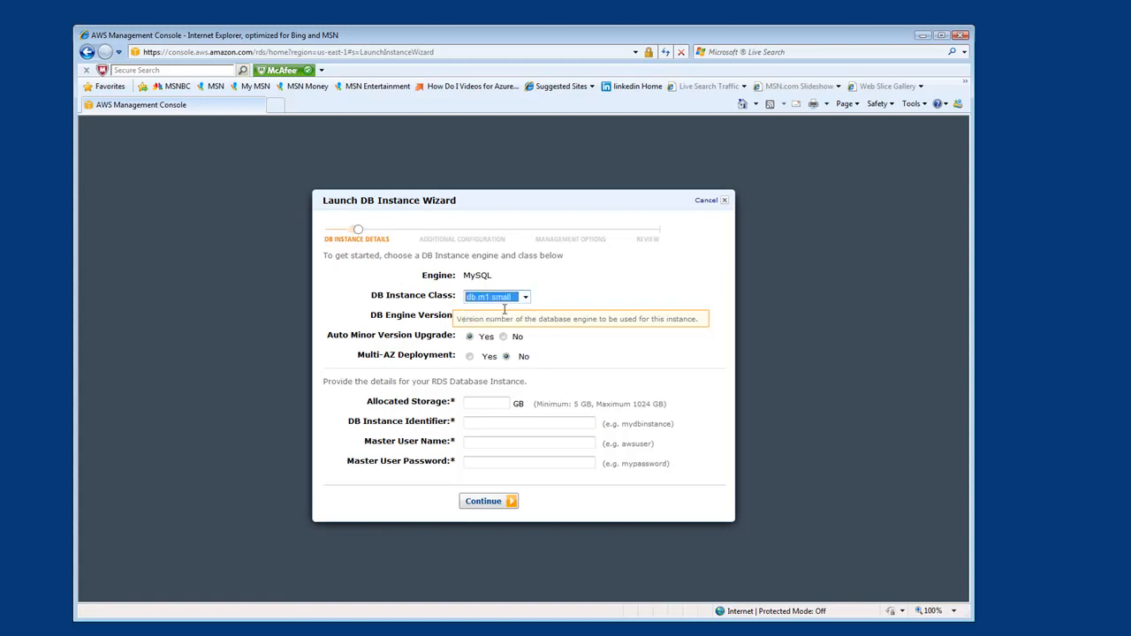
click(556, 284)
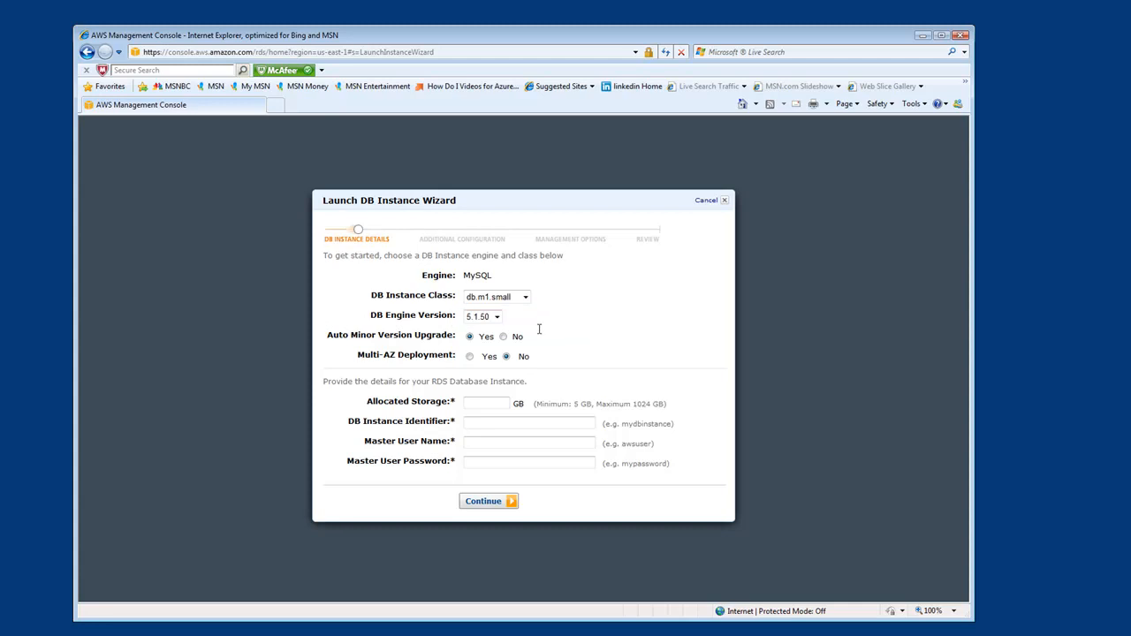
- Set the allocated storage to 5 GB and the DB instance identifier to kkdbinstance
click(485, 404)
text(5)
click(509, 424)
text(kkdbinstance)
key(Tab)
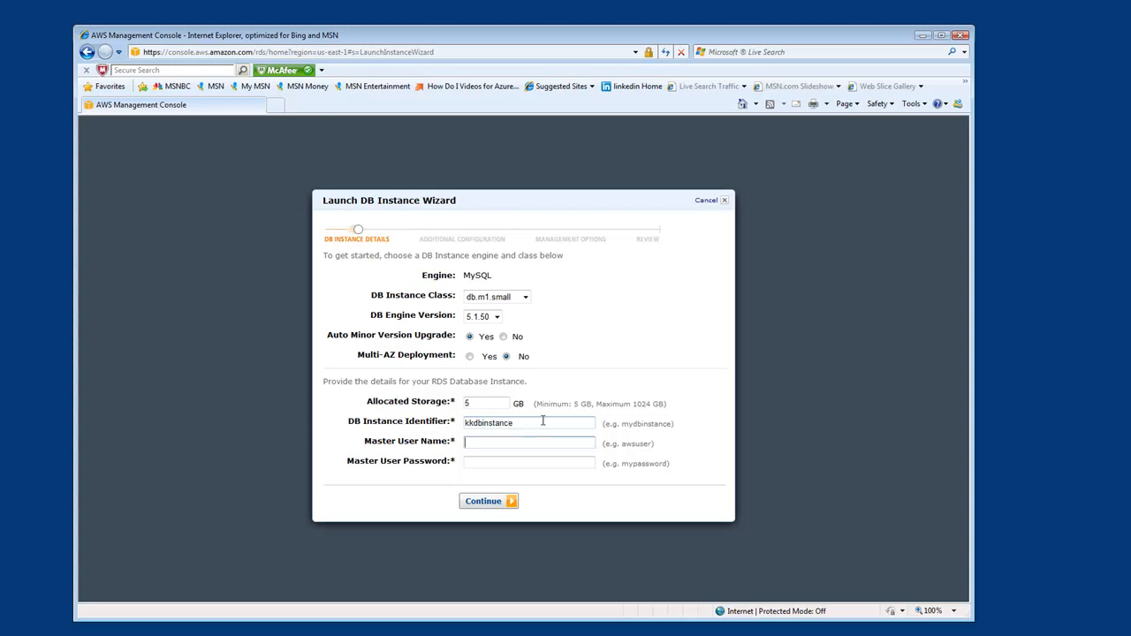
- Enter the master user name and master user password, and proceed to the additional configuration
text(kevink)
key(Tab)
text(*********)
click(489, 501)
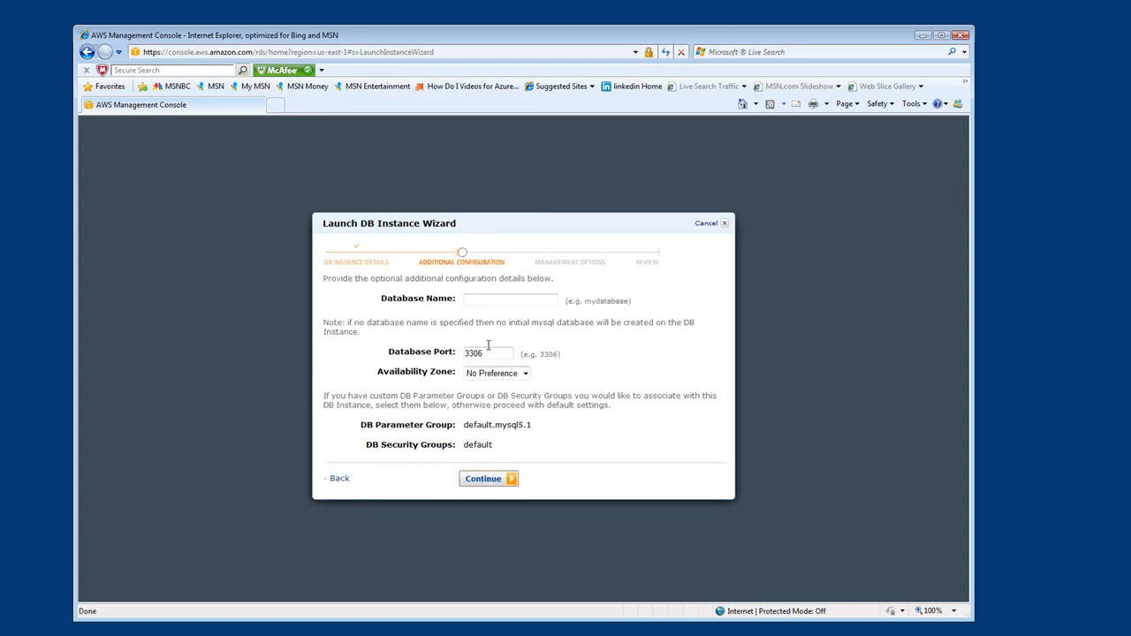
- Name the database kkdatabase, keep No Preference as the availability zone, and proceed to the management options
click(505, 298)
text(kkdatabase)
click(526, 374)
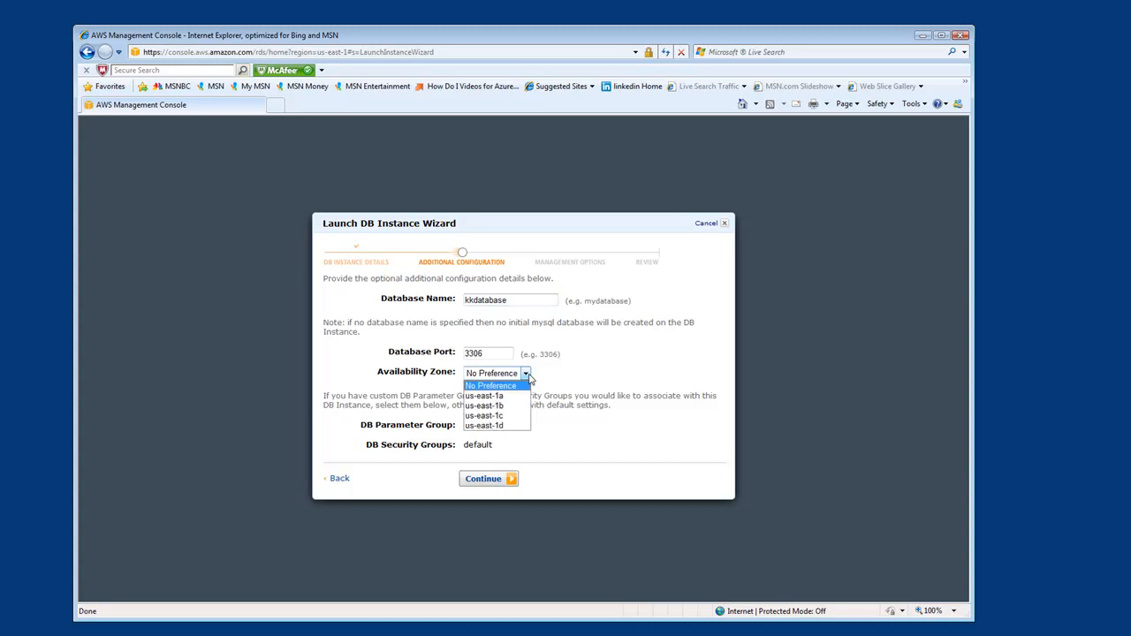
click(575, 372)
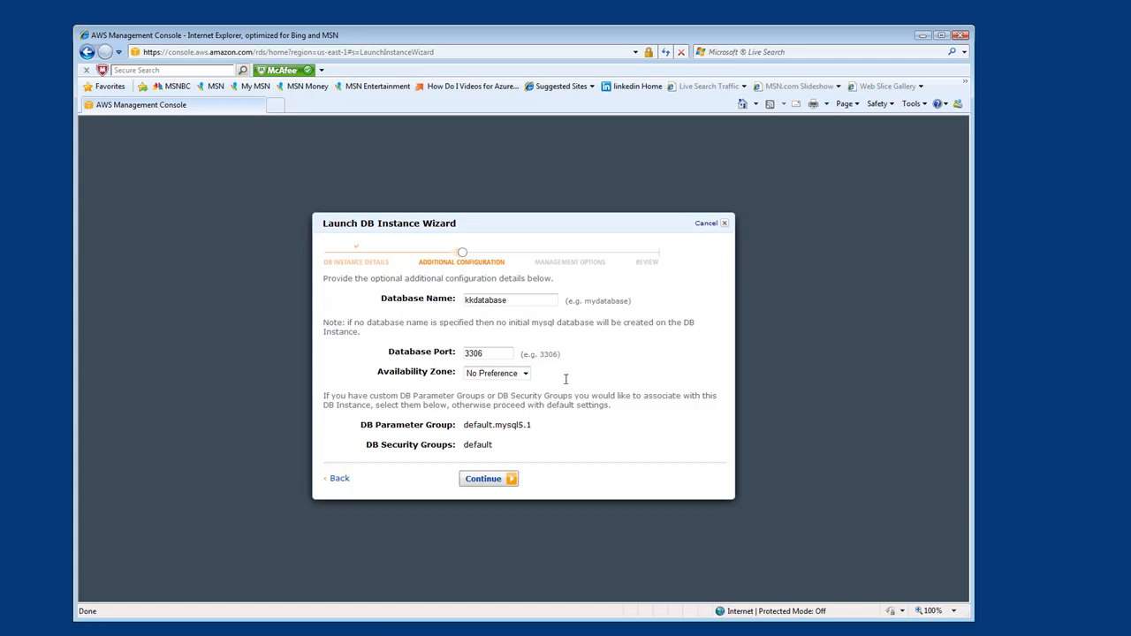
click(492, 482)
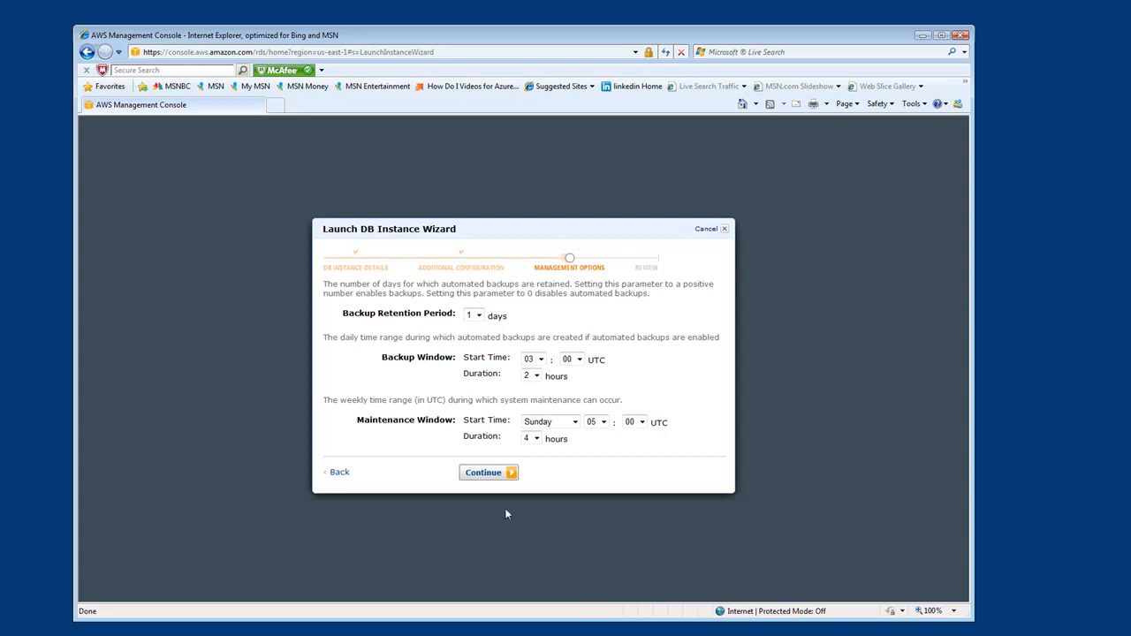
- Accept the default backup and maintenance settings and launch the DB instance
click(486, 472)
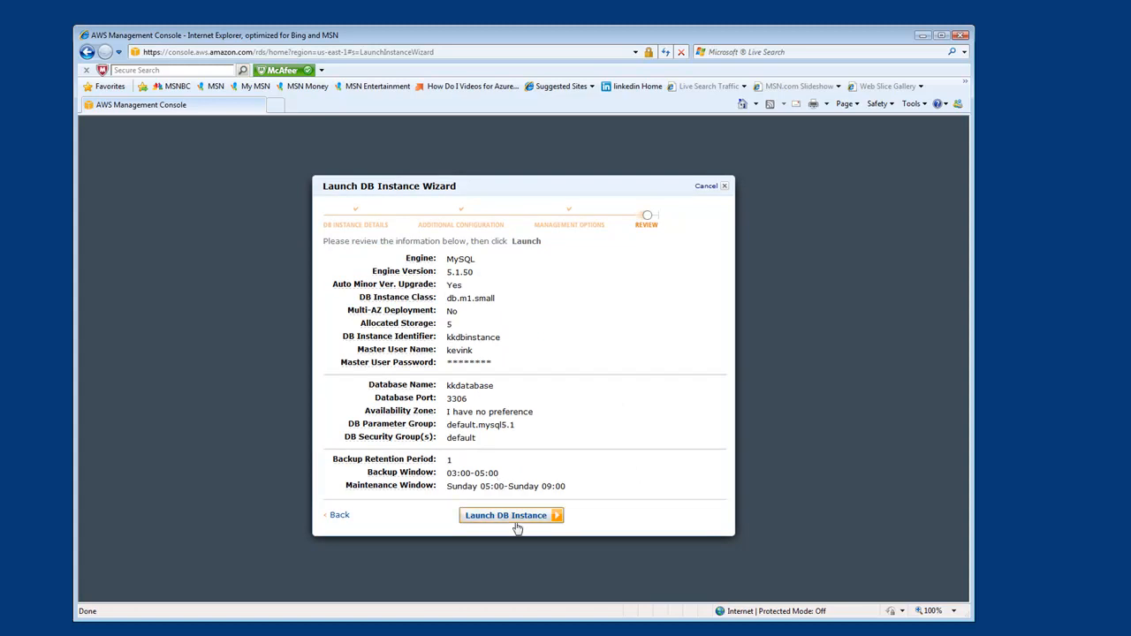
click(510, 515)
click(472, 477)
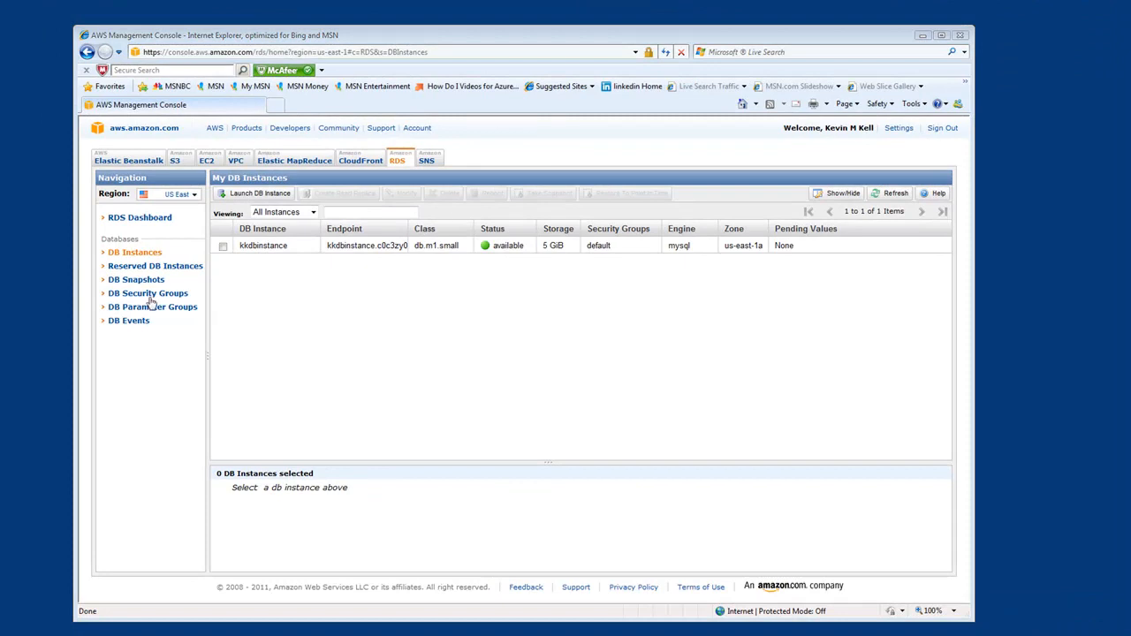
- Show the description of the kkdbinstance DB instance in an enlarged details area
click(139, 254)
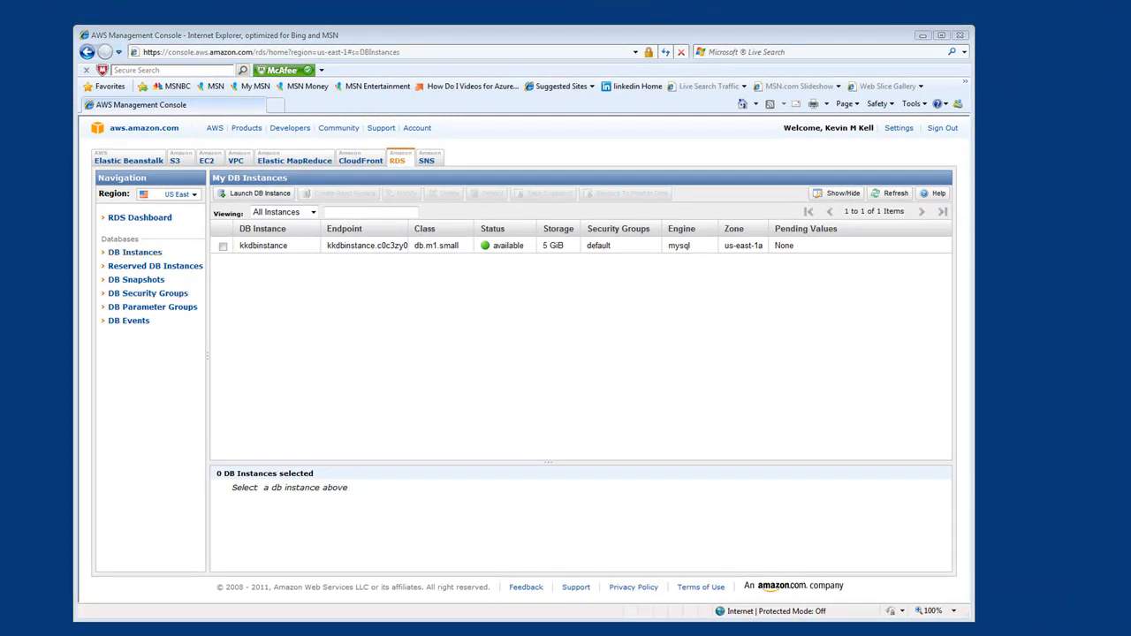
click(373, 248)
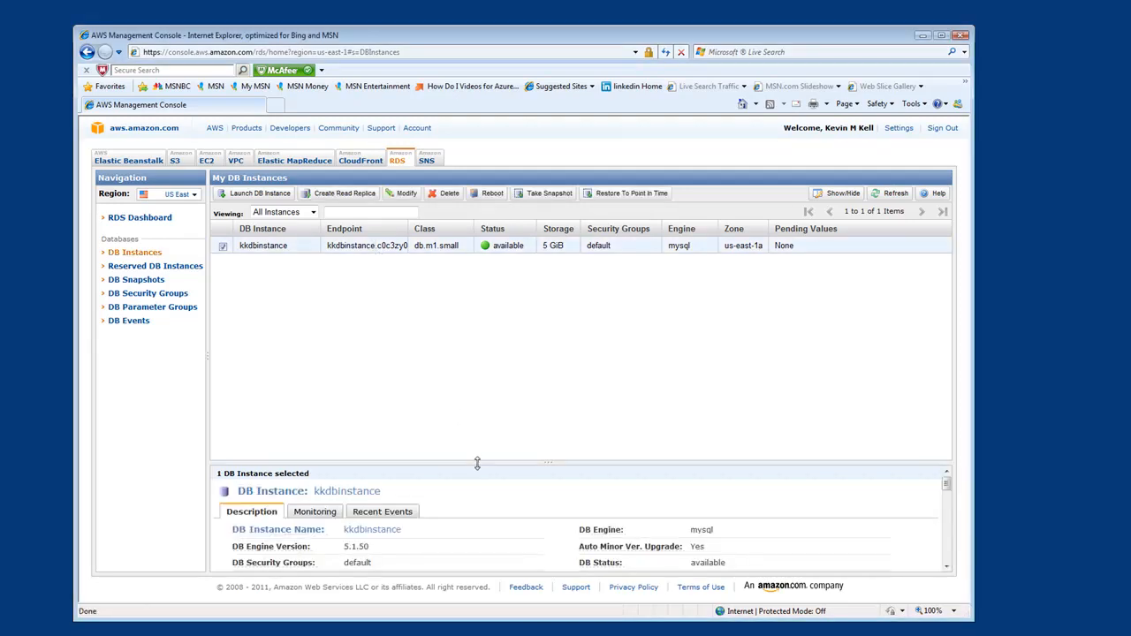
drag(477, 462, 486, 313)
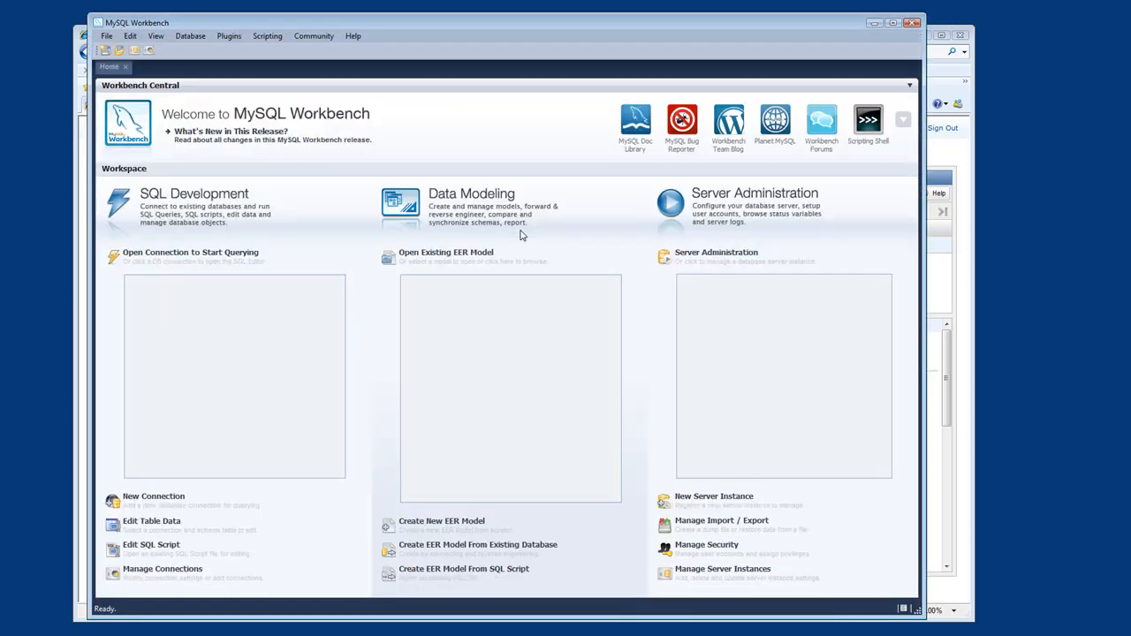
- Set up a new MySQL Workbench connection named Amazon RDS with the kkdbinstance endpoint as hostname and the master user name as username
click(154, 497)
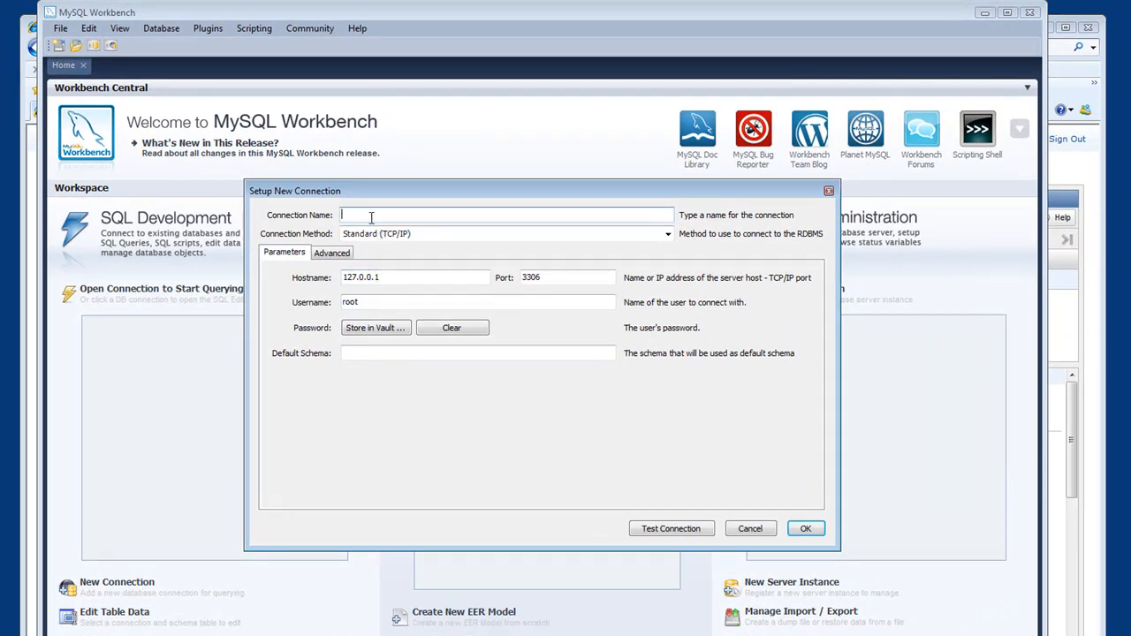
text(Amazon RDS)
double_click(400, 278)
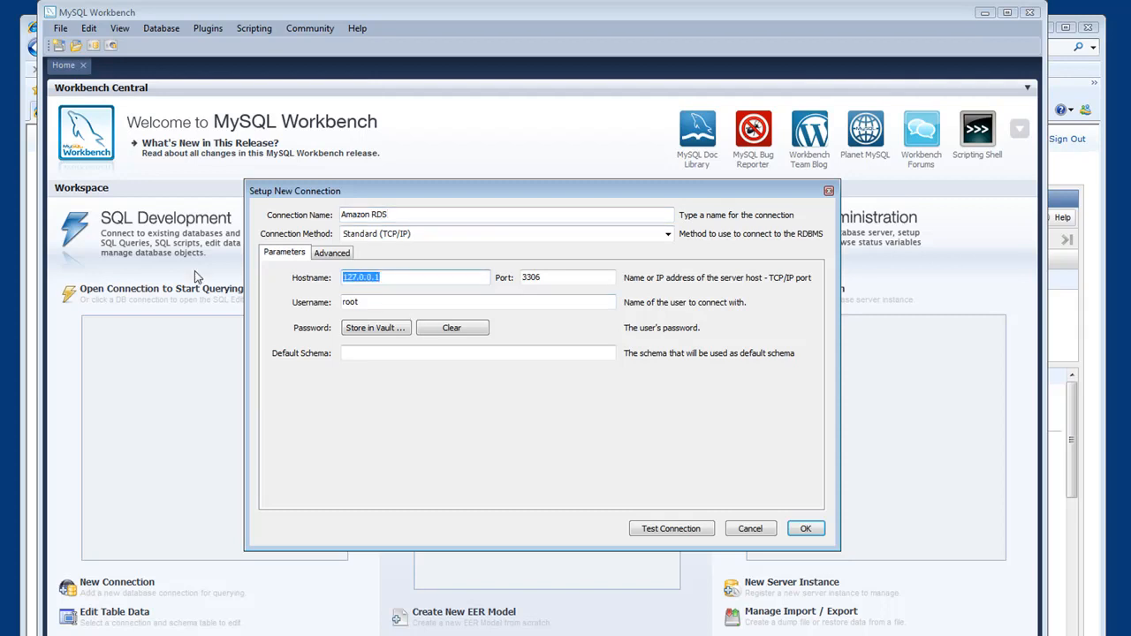
key(ctrl+v)
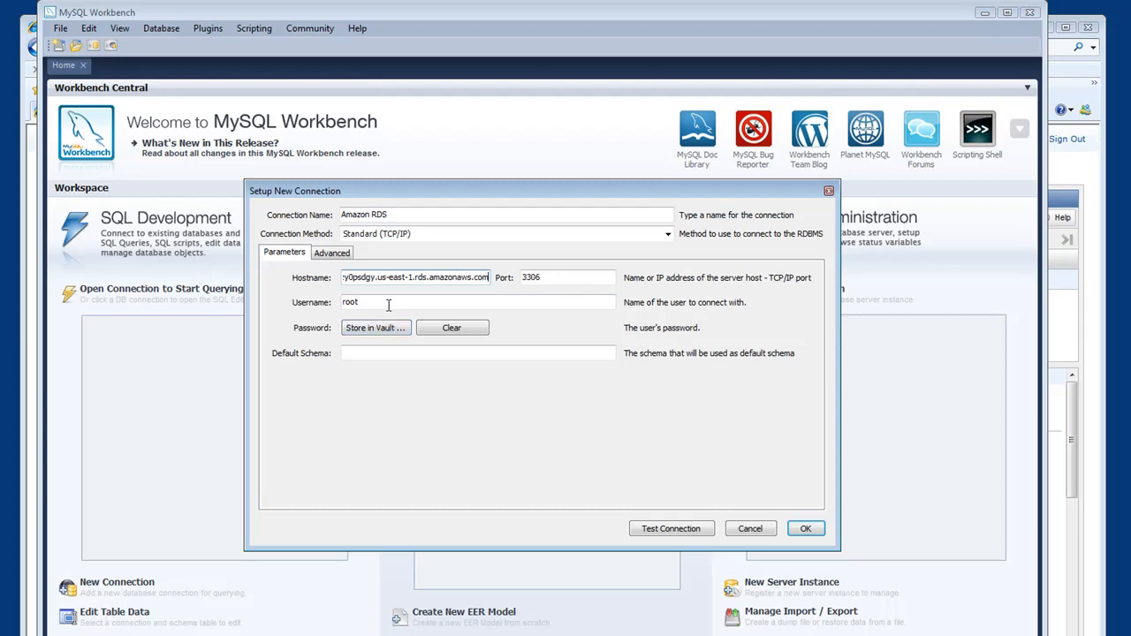
key(Tab)
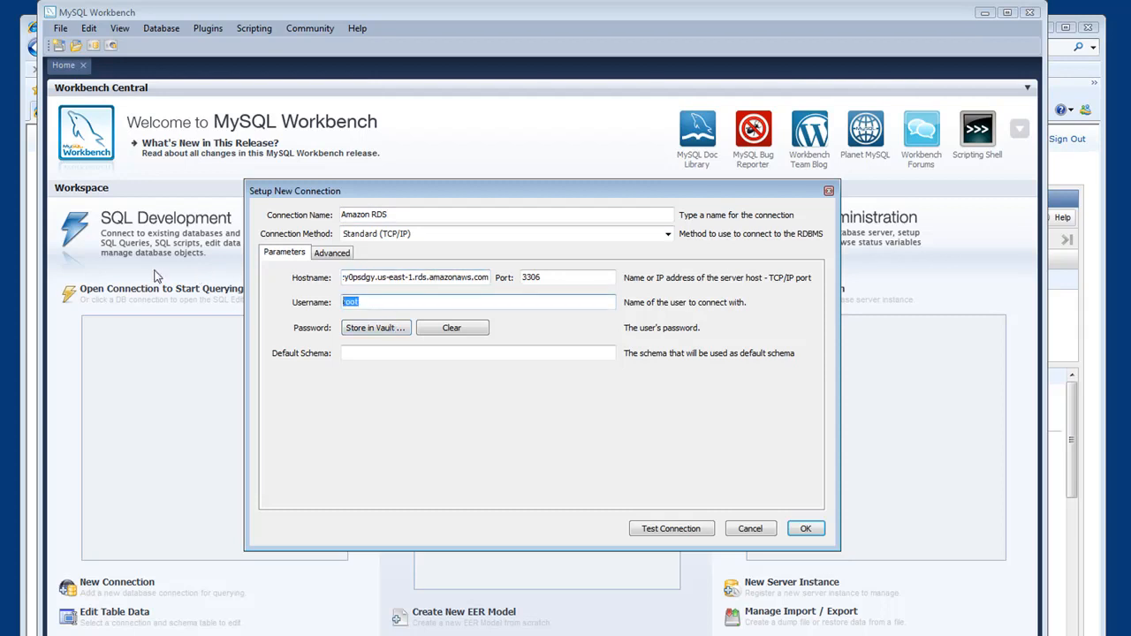
text(kevink)
- Test the Amazon RDS connection and save it
click(679, 537)
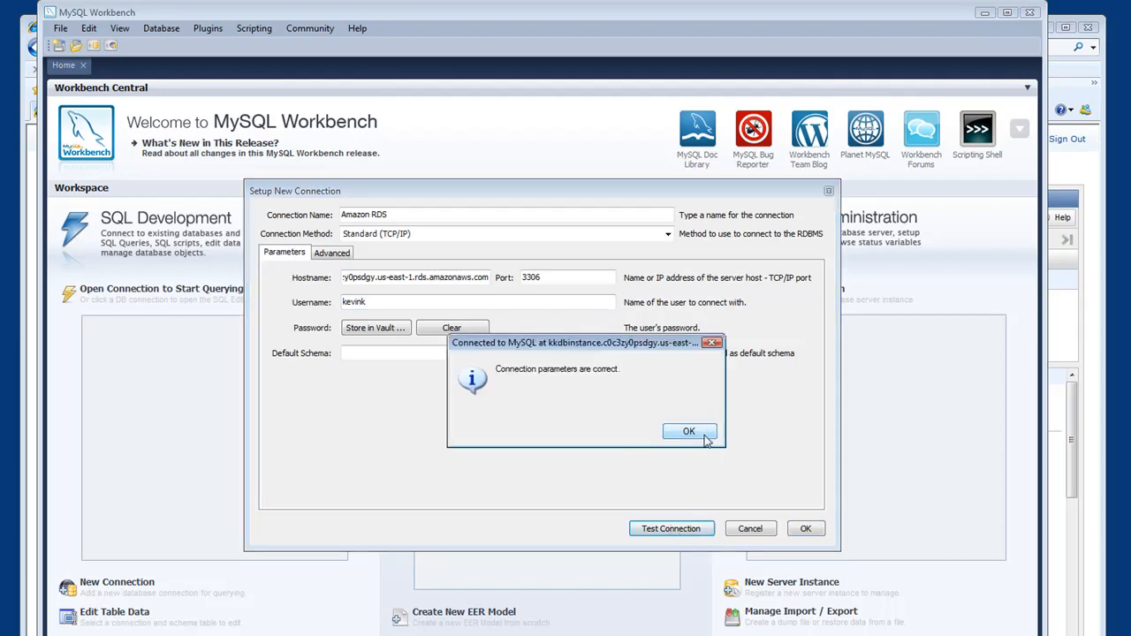
click(689, 432)
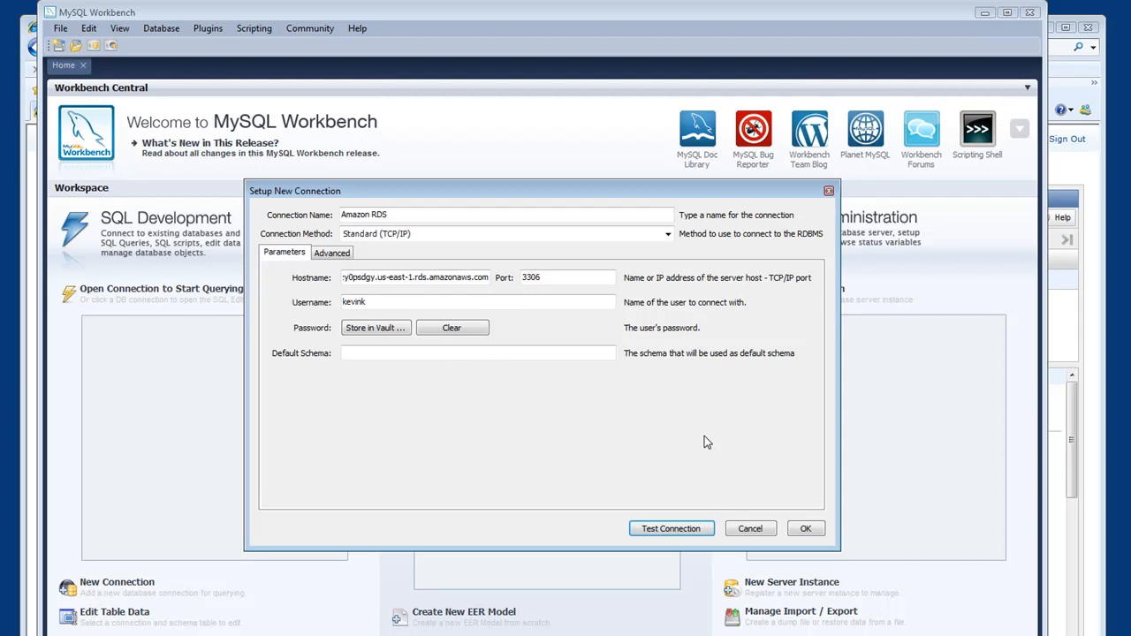
click(807, 529)
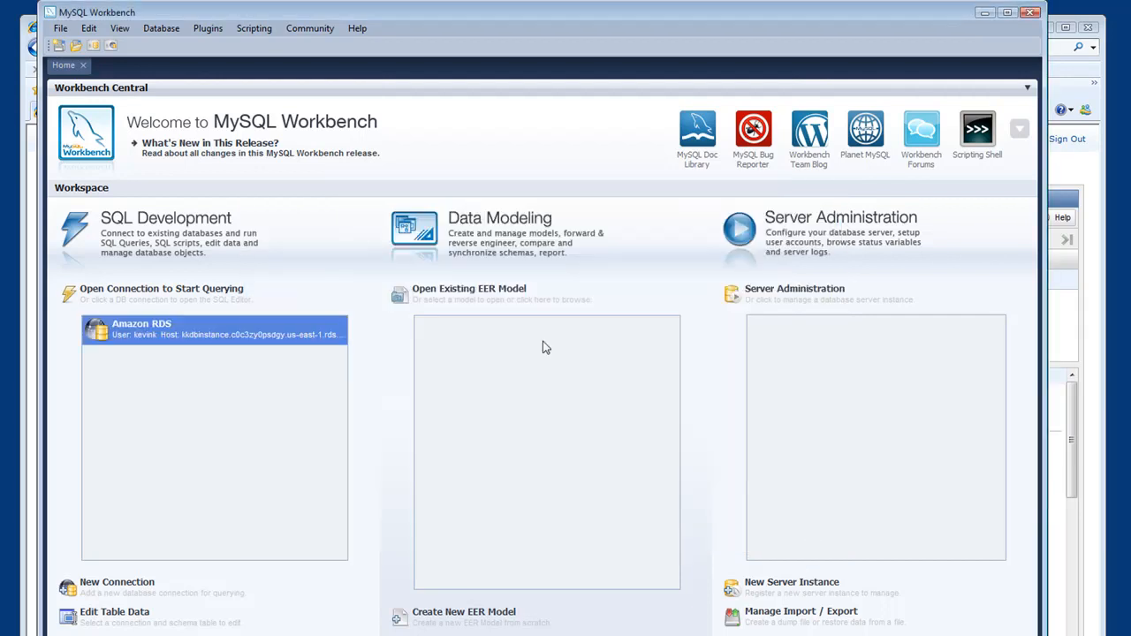
- Open the Amazon RDS connection in the SQL editor and expand the tables of kkdatabase
double_click(146, 338)
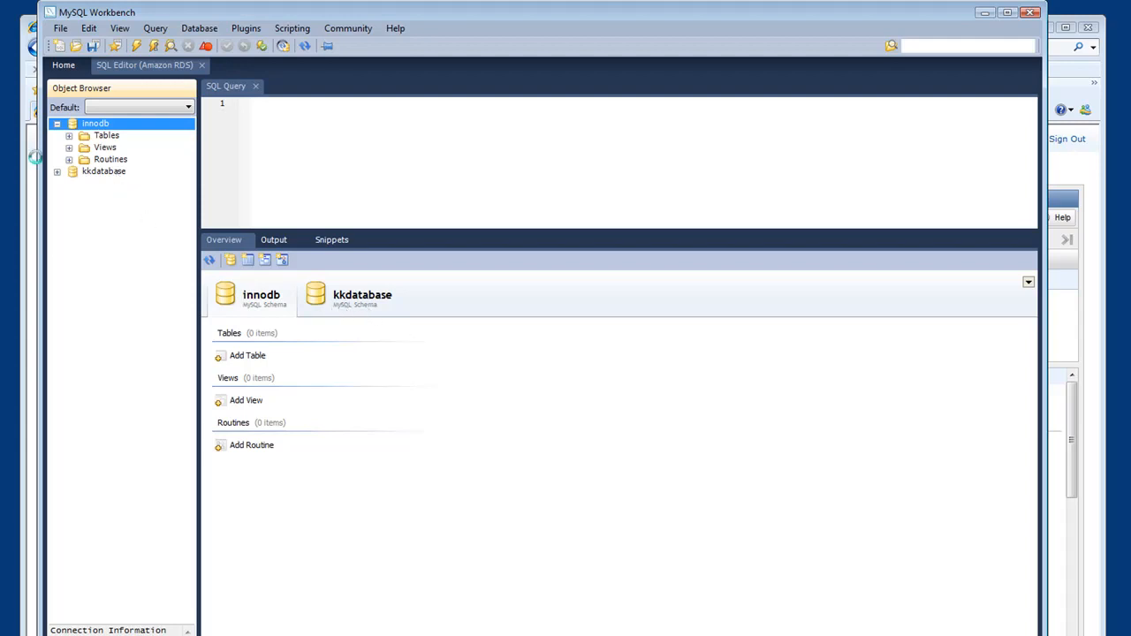
click(100, 173)
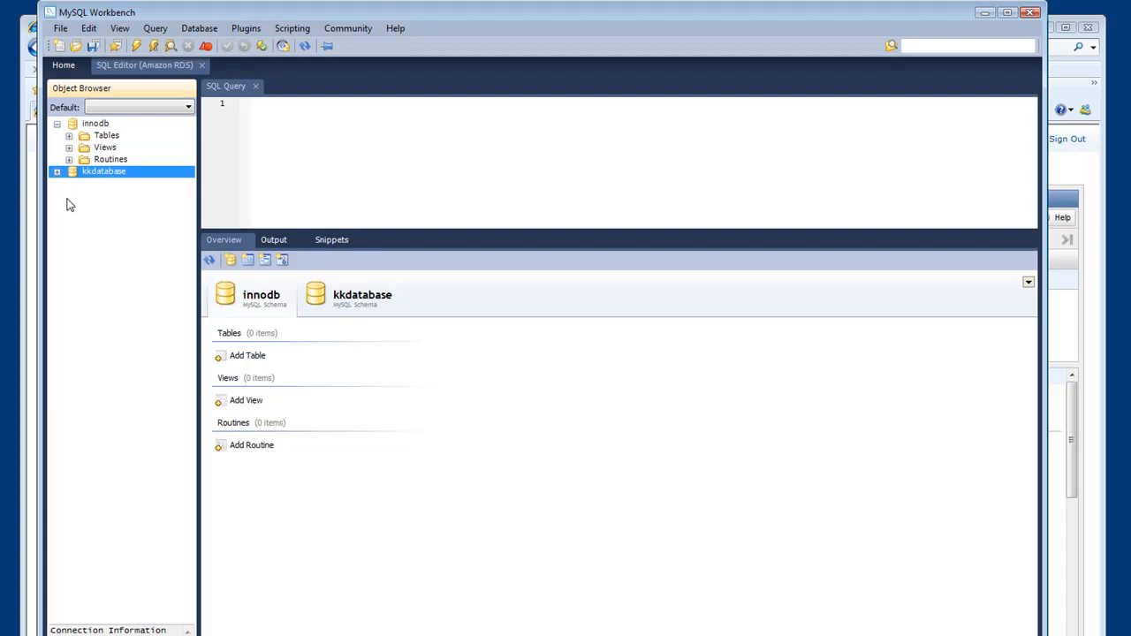
click(56, 172)
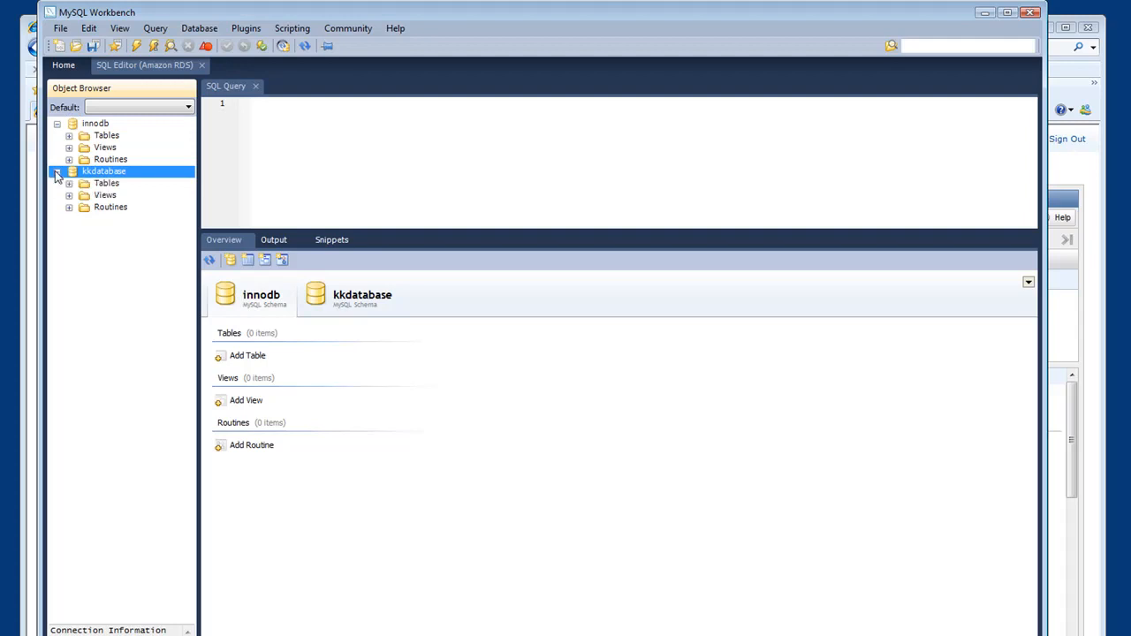
click(70, 183)
- Start a new table in kkdatabase and name it contacts
click(101, 187)
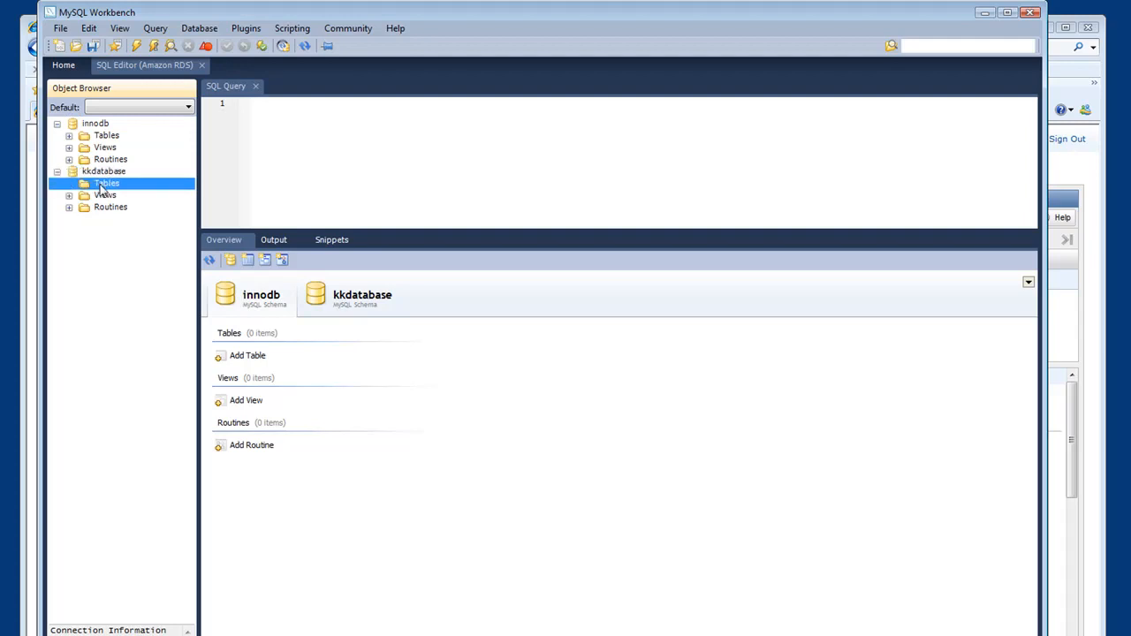
right_click(102, 187)
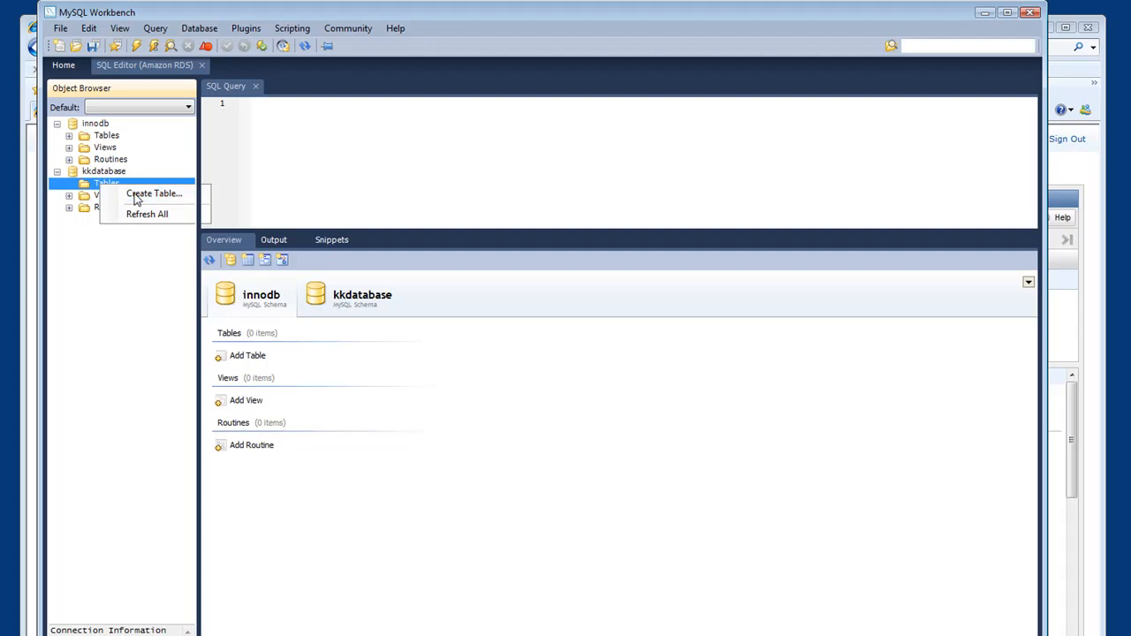
click(135, 200)
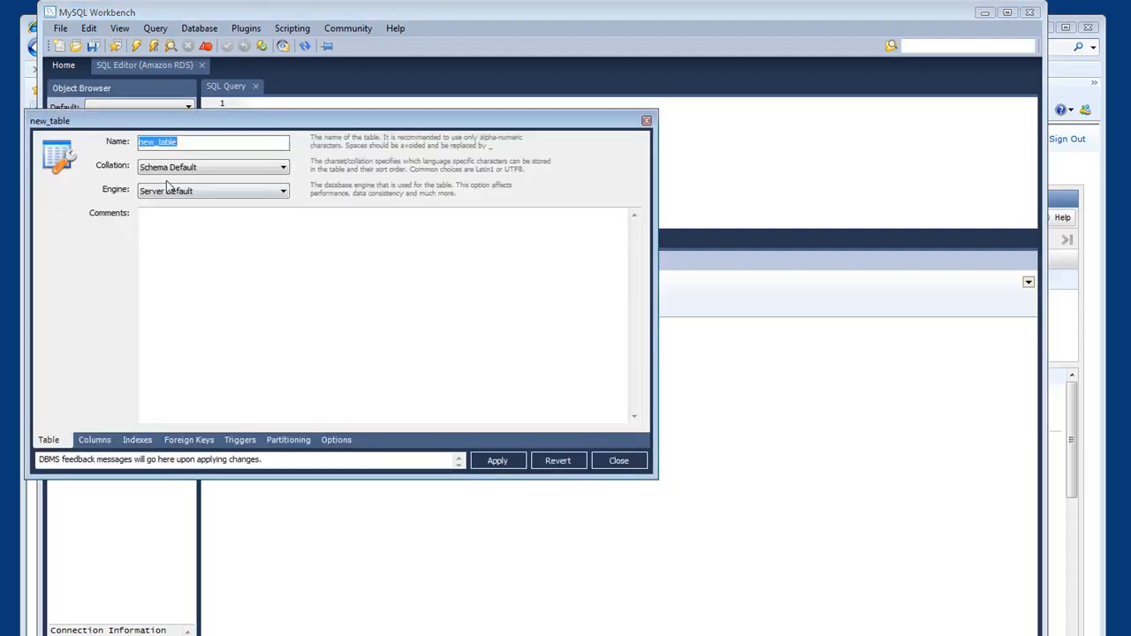
text(contacts)
- Rename the contacts table's primary key column to id and add a VARCHAR(45) column named fname
click(95, 441)
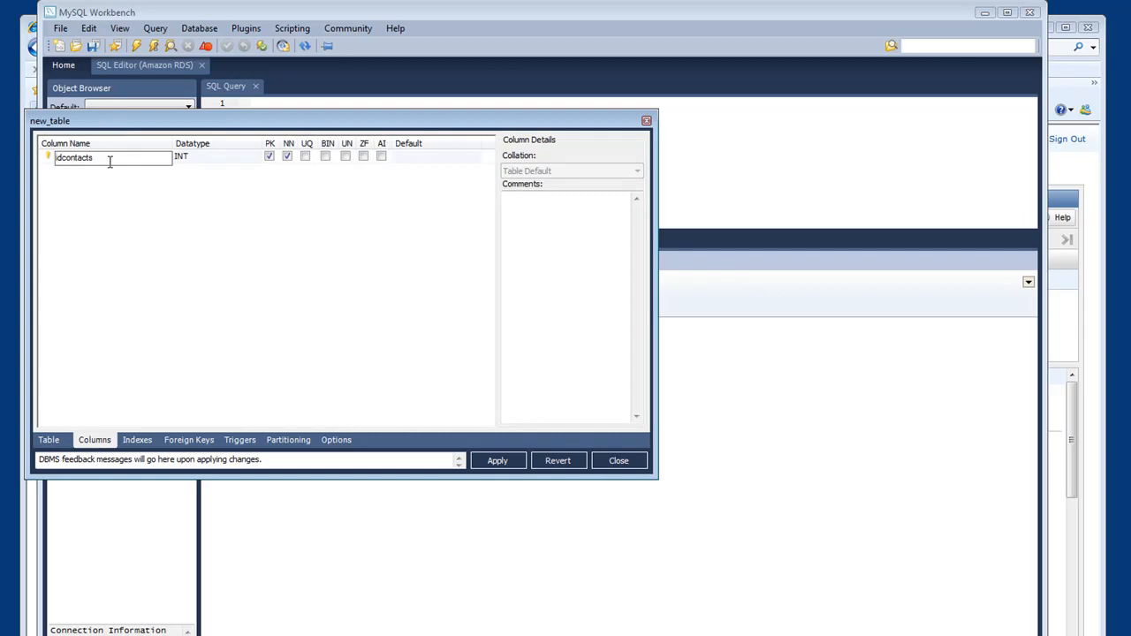
drag(128, 159, 13, 156)
text(id)
click(93, 171)
text(fname)
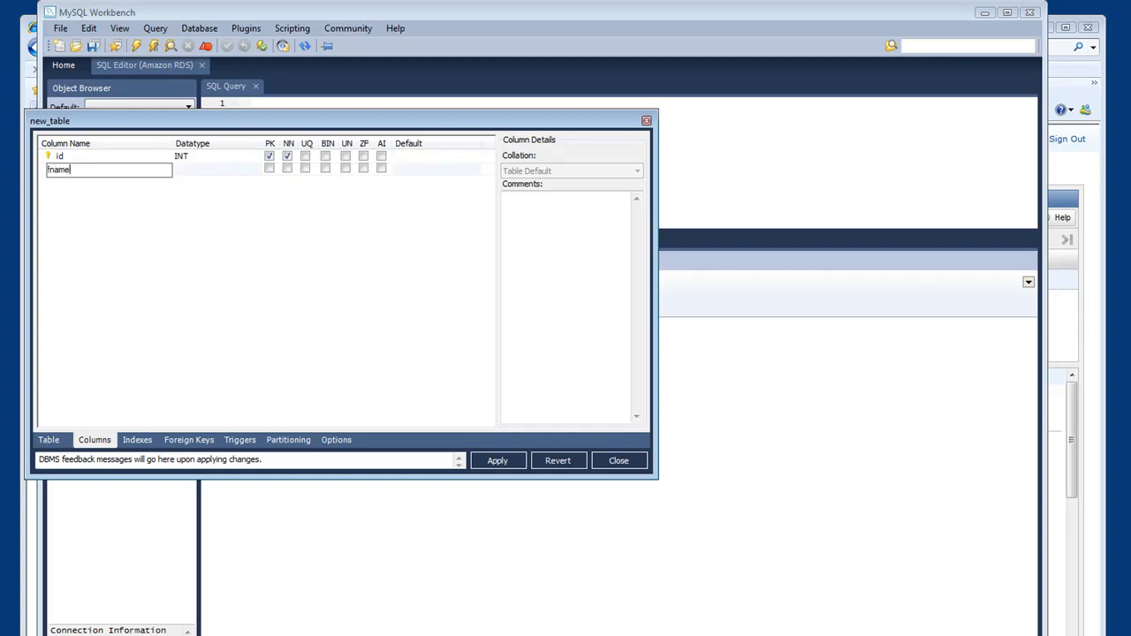
key(Return)
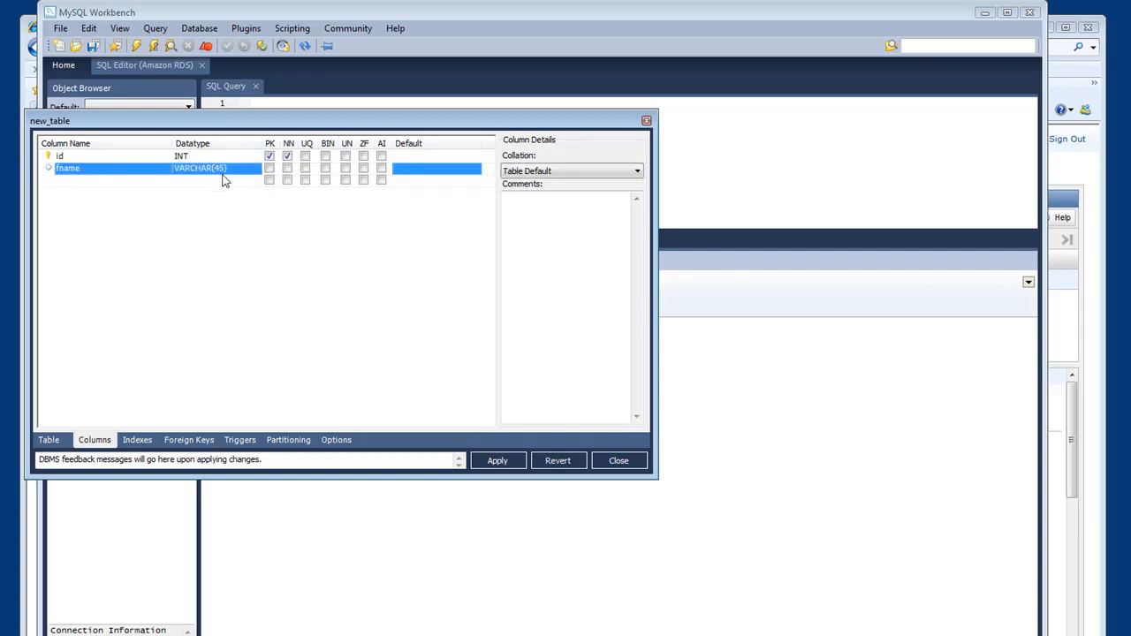
- Add a VARCHAR(45) column named lname and generate the table's SQL script for review
click(91, 186)
click(91, 190)
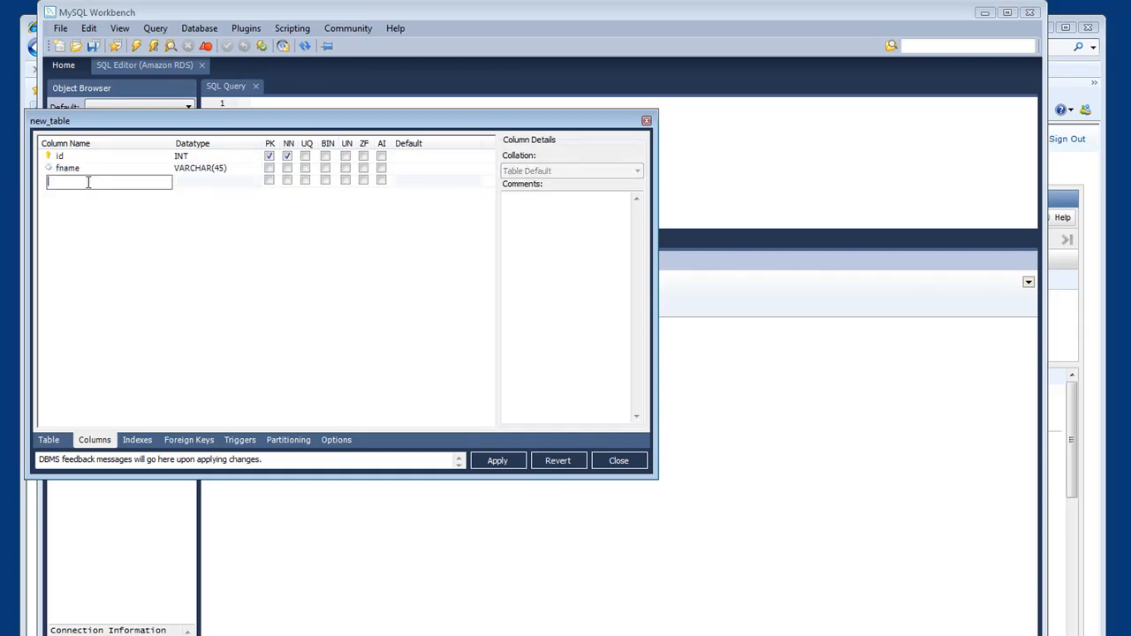
text(lname)
key(Return)
click(497, 461)
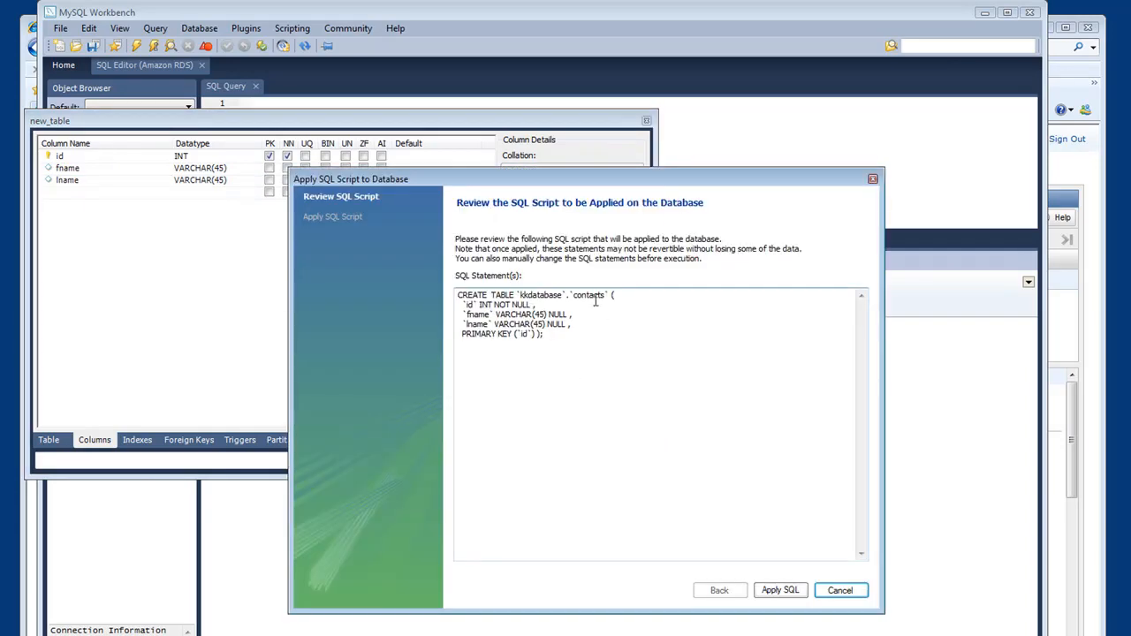
- Apply the SQL script that creates the contacts table in kkdatabase, finish the wizard and close the table editor
click(779, 591)
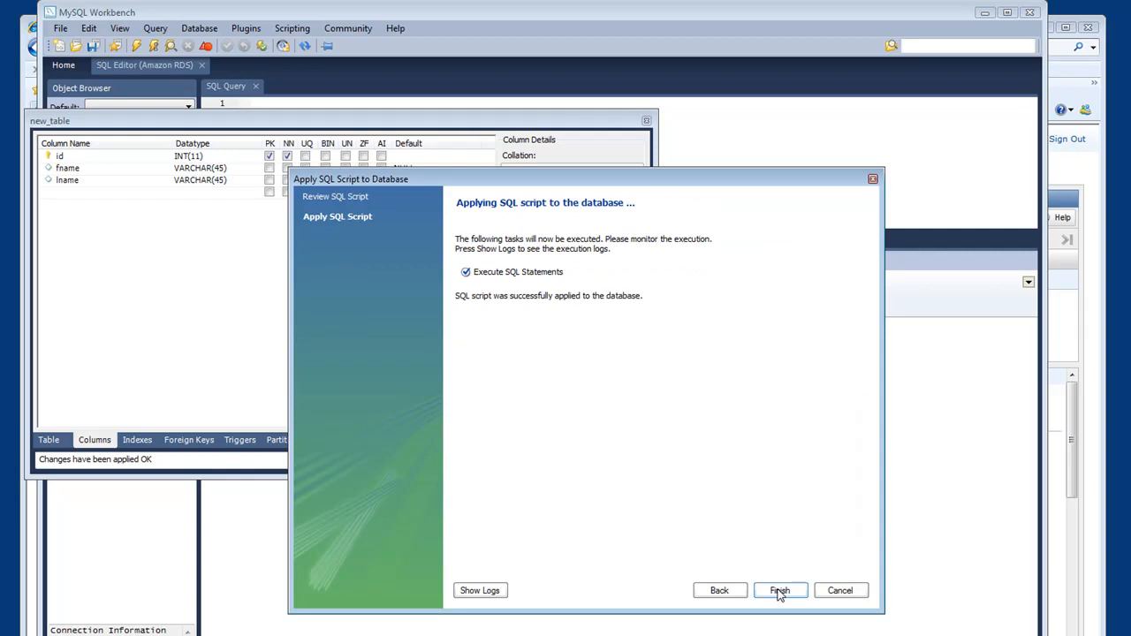
click(792, 596)
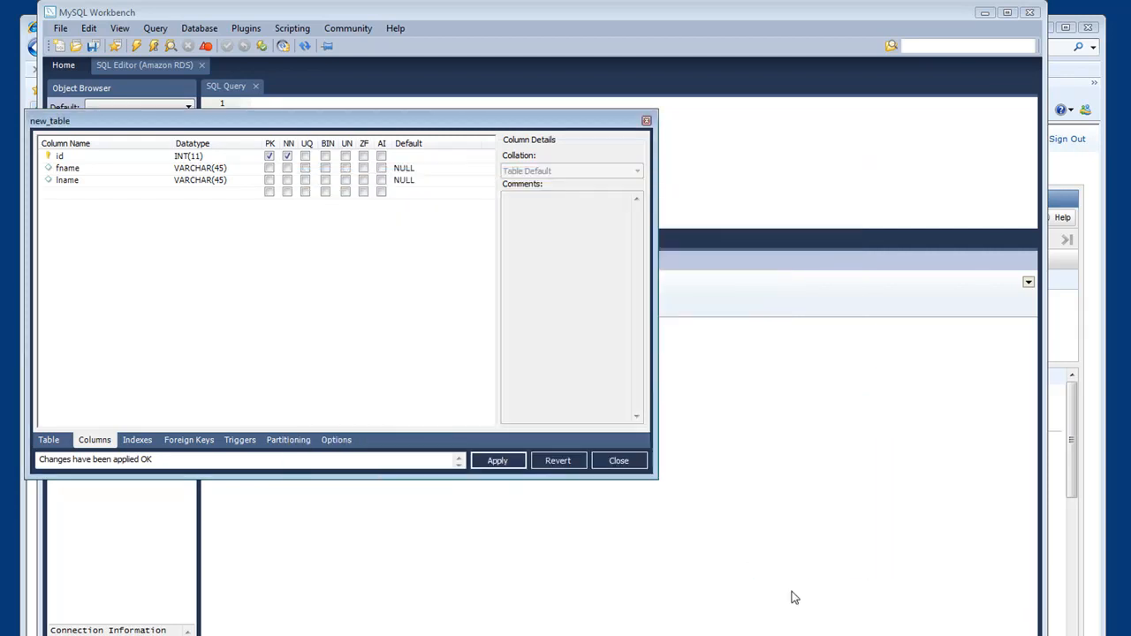
click(610, 461)
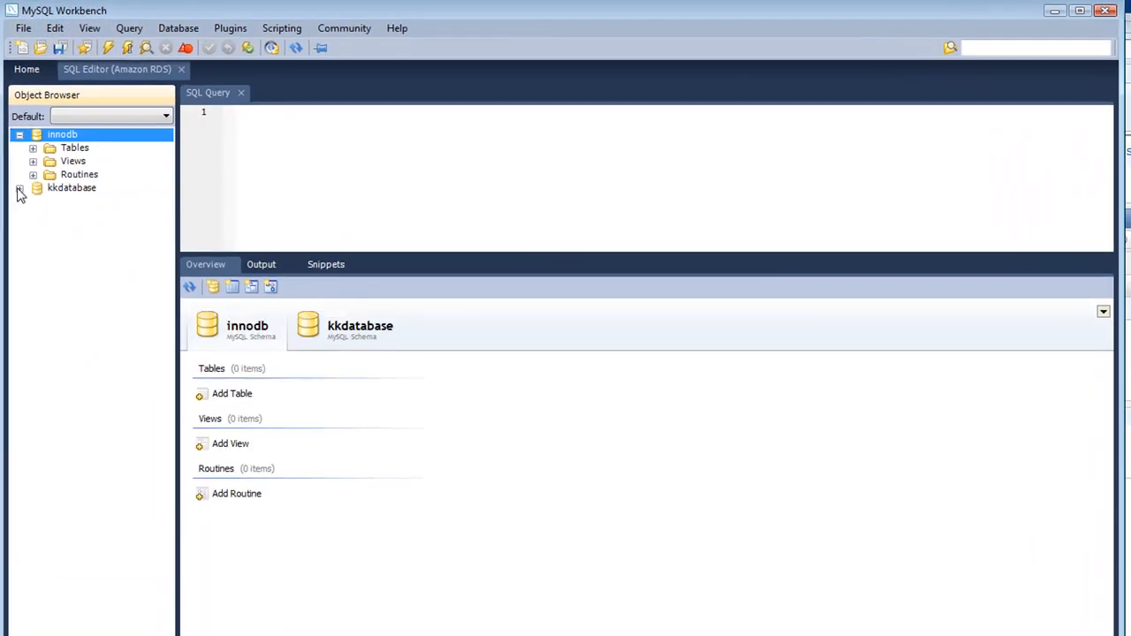
- Expand kkdatabase's tables in the object browser and show the columns of the contacts table
click(20, 189)
click(33, 201)
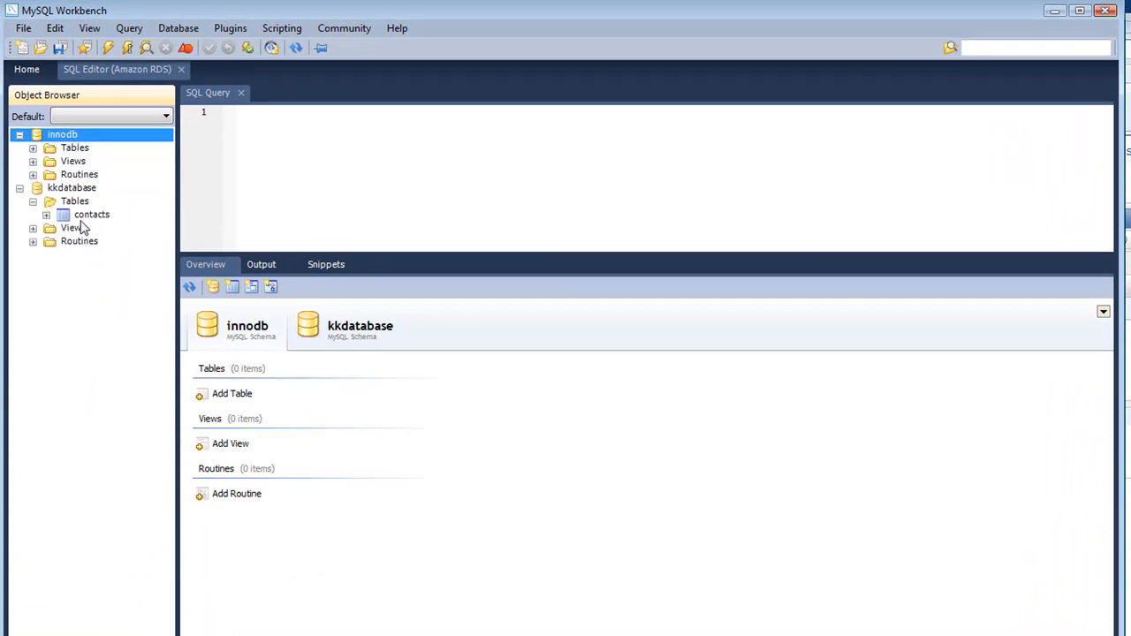
click(46, 215)
click(92, 216)
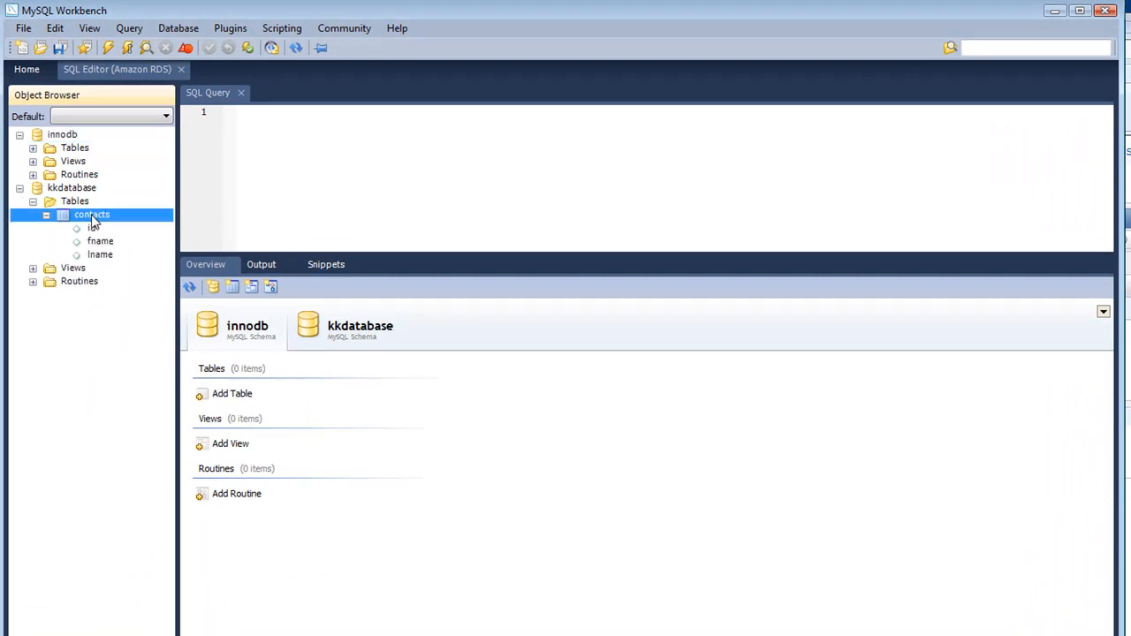
- Write insert statements adding three contacts with ids 1 to 3, fname and lname to contacts, followed by select * from contacts;
click(257, 119)
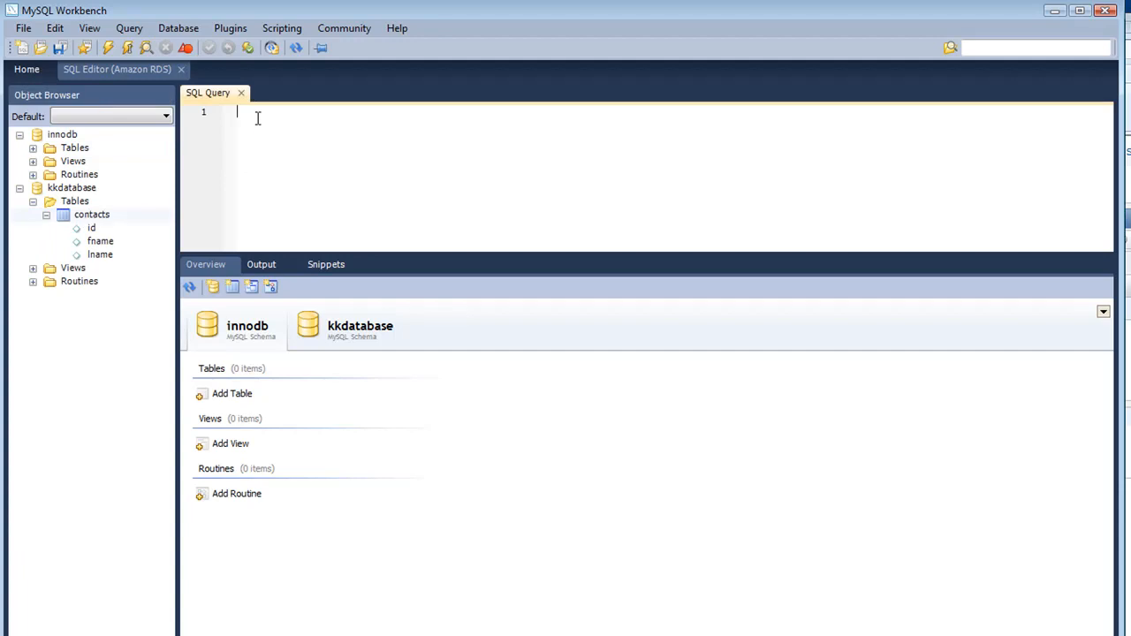
text(insert into)
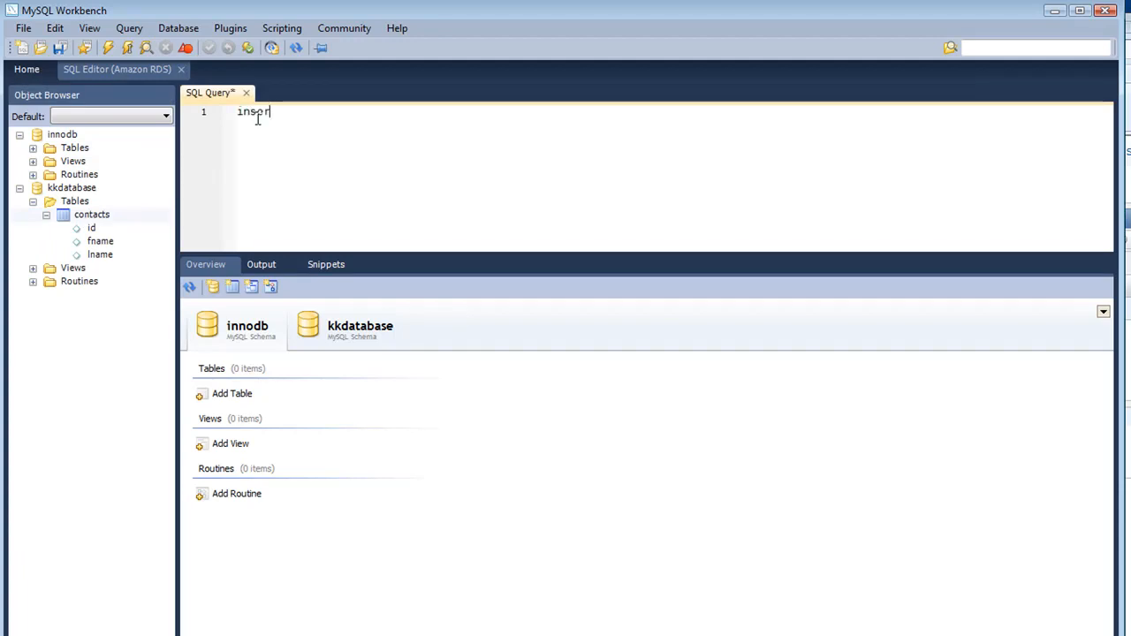
text( cont)
text(am)
key(BackSpace)
text(cts (id, fname, lname) values (1, 'Kevin', 'Kell)
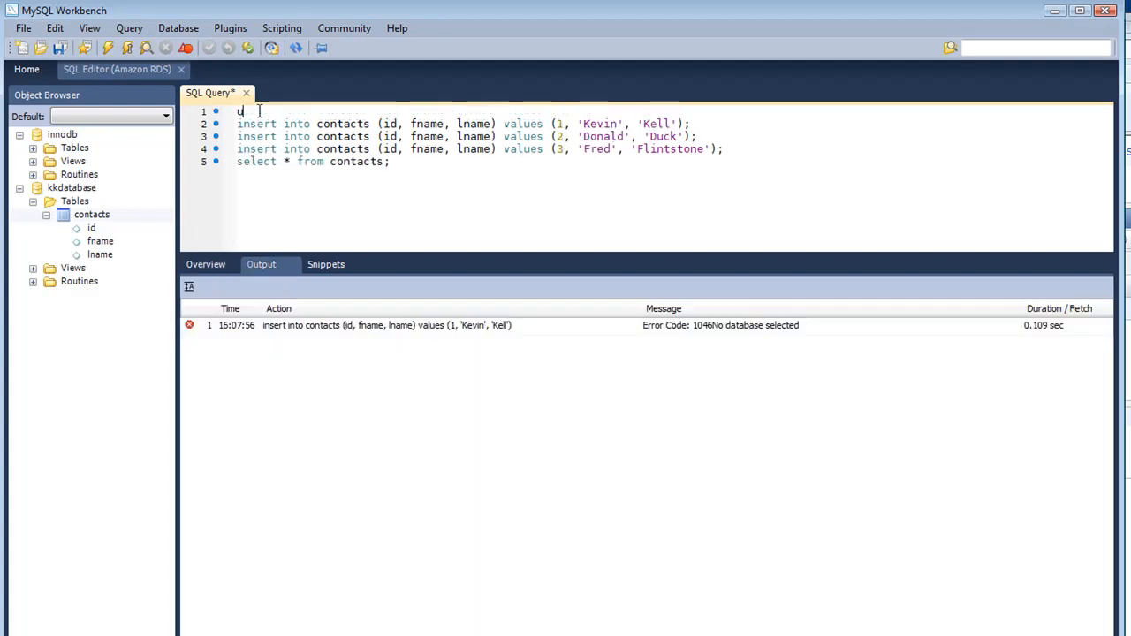
text(se kkdatabase;)
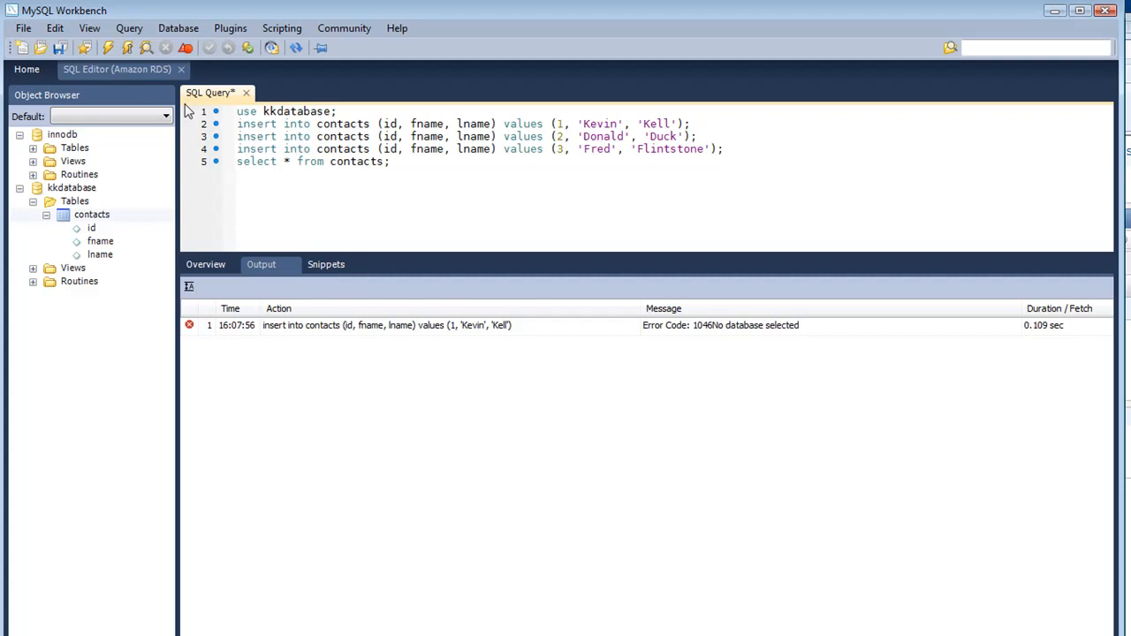
- Complete the script's opening line as use kkdatabase; and execute the whole script on the connected server
click(108, 49)
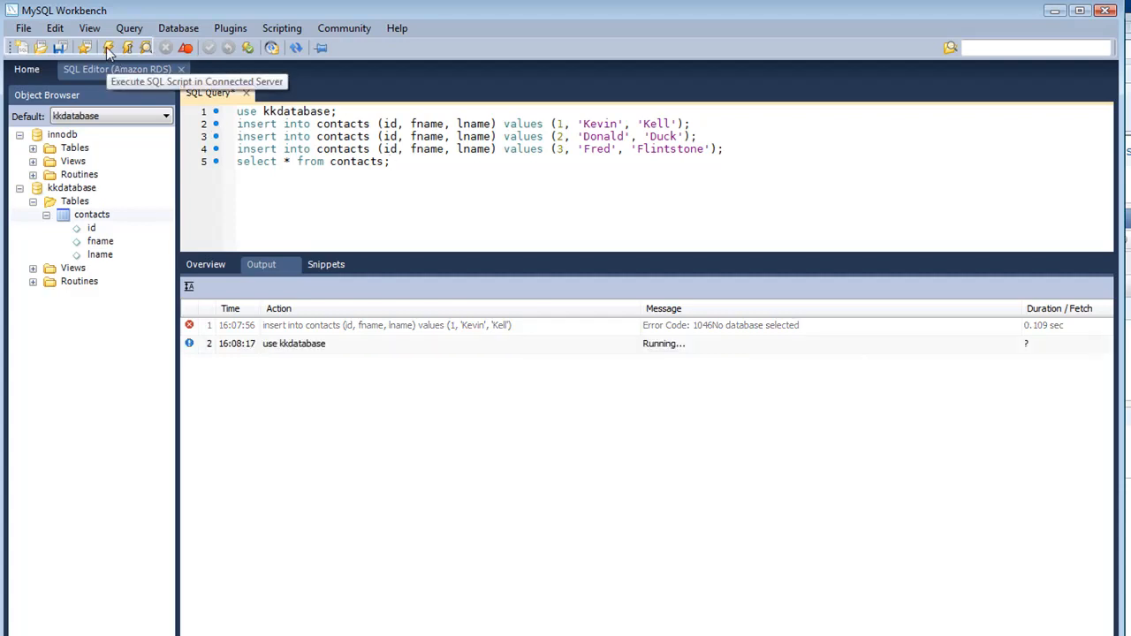